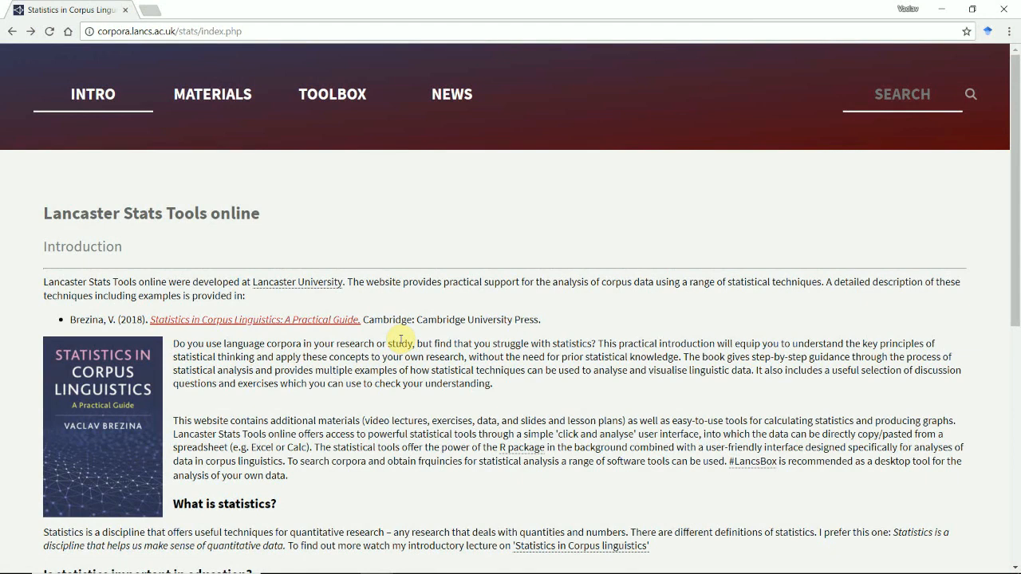
- Open the Randomizer in the Toolbox and keep Existing values as what is randomized
click(327, 102)
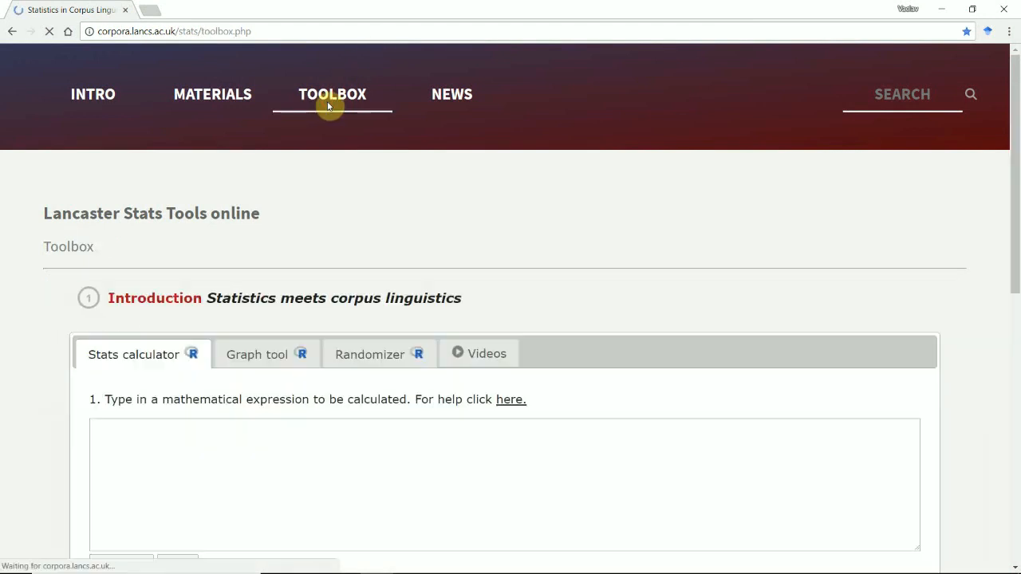
click(358, 363)
scroll(1018, 303, down, 2)
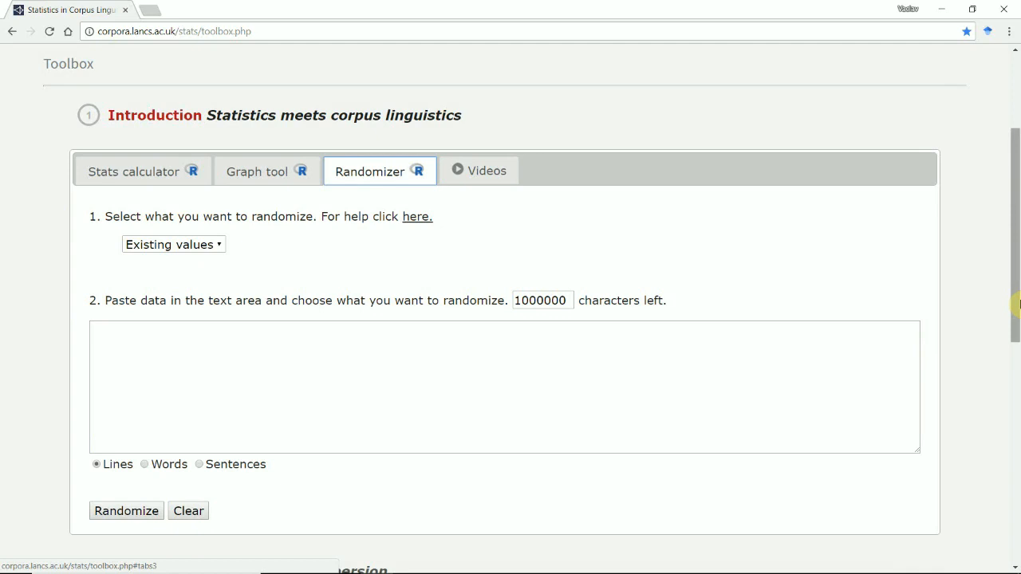
click(222, 250)
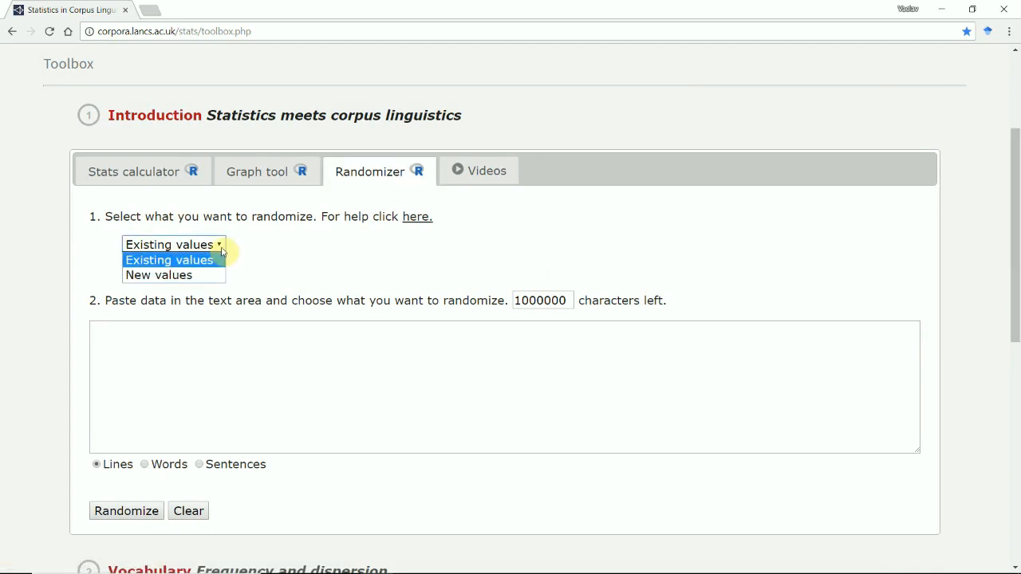
click(256, 252)
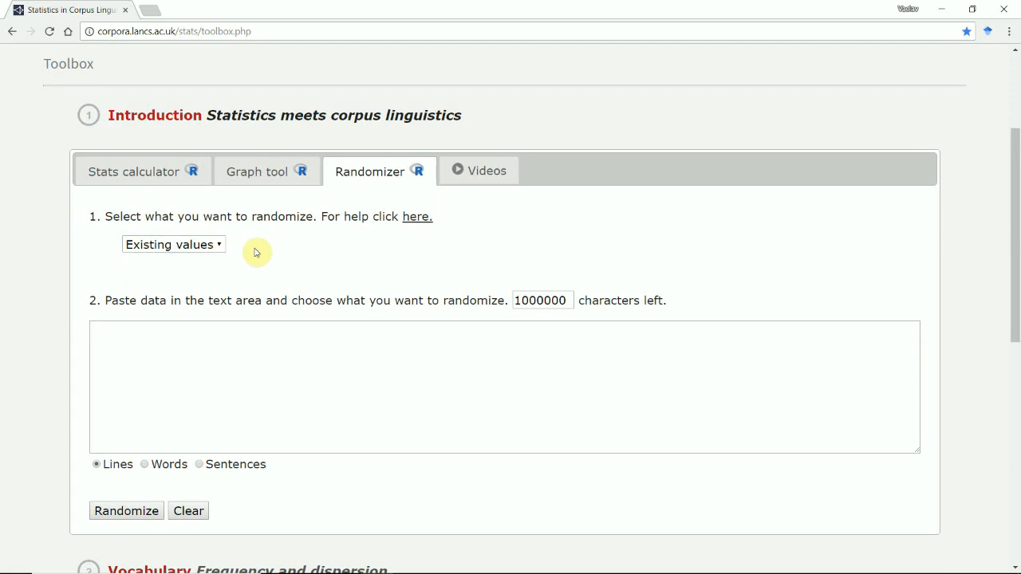
- Paste the copied concordance lines into the data area, check them from the beginning, and randomize them by lines
click(196, 342)
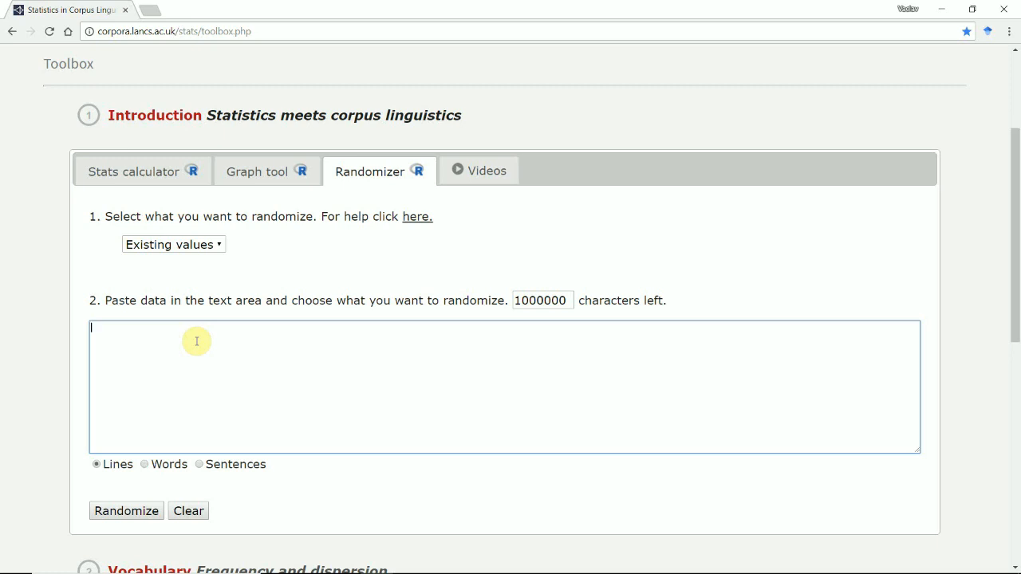
key(ctrl+v)
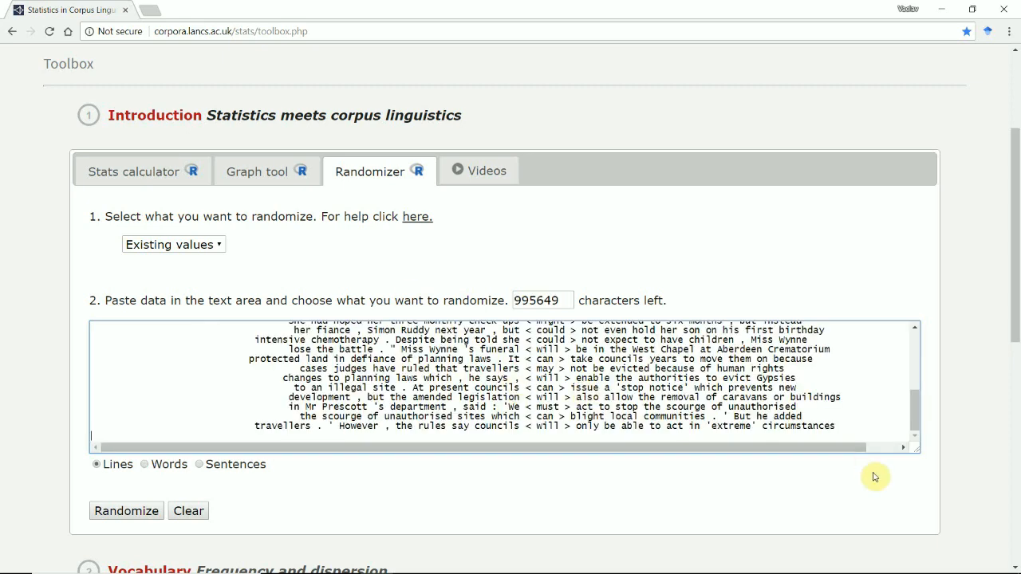
drag(921, 423, 914, 343)
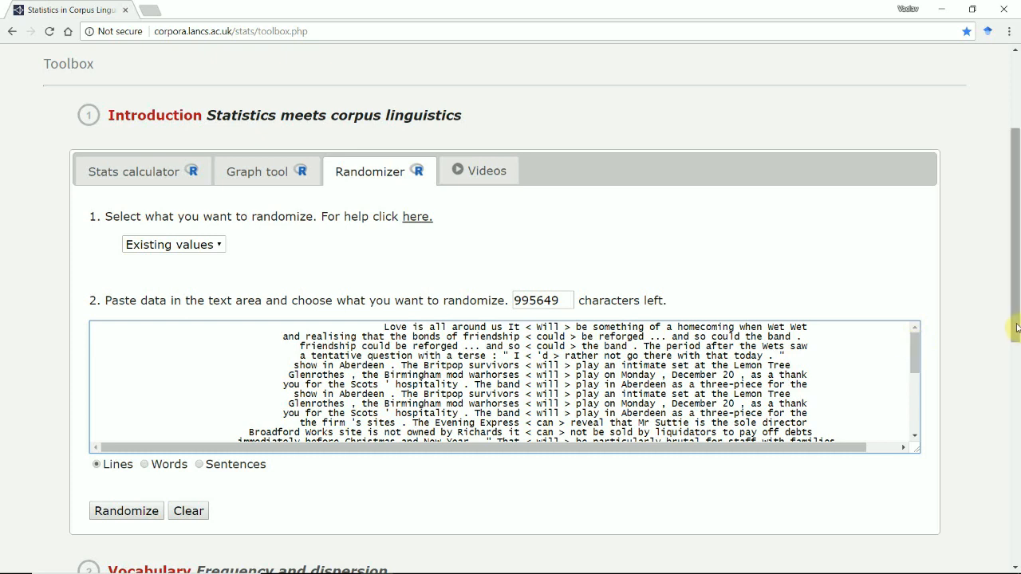
drag(1017, 321, 1017, 373)
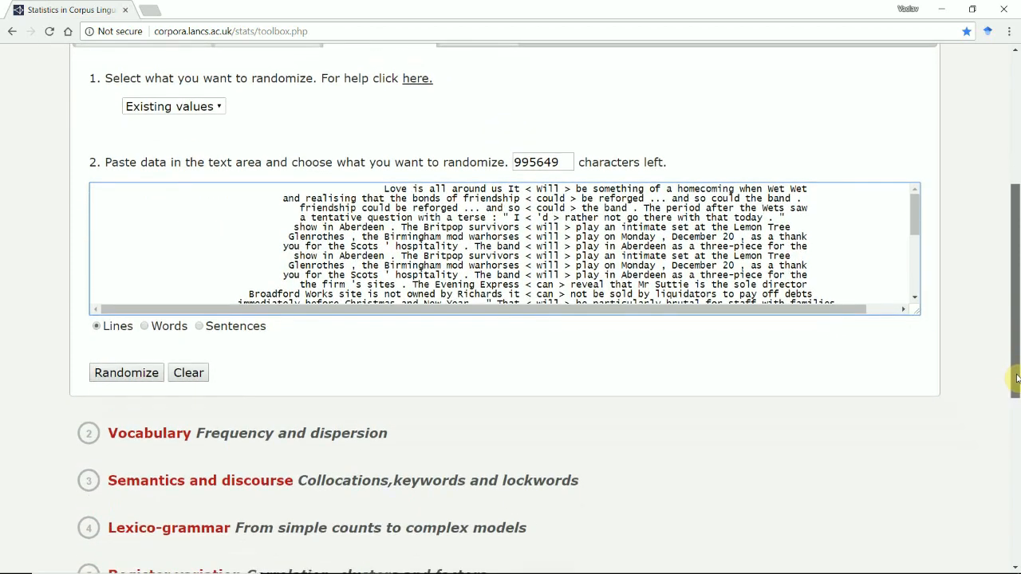
click(126, 372)
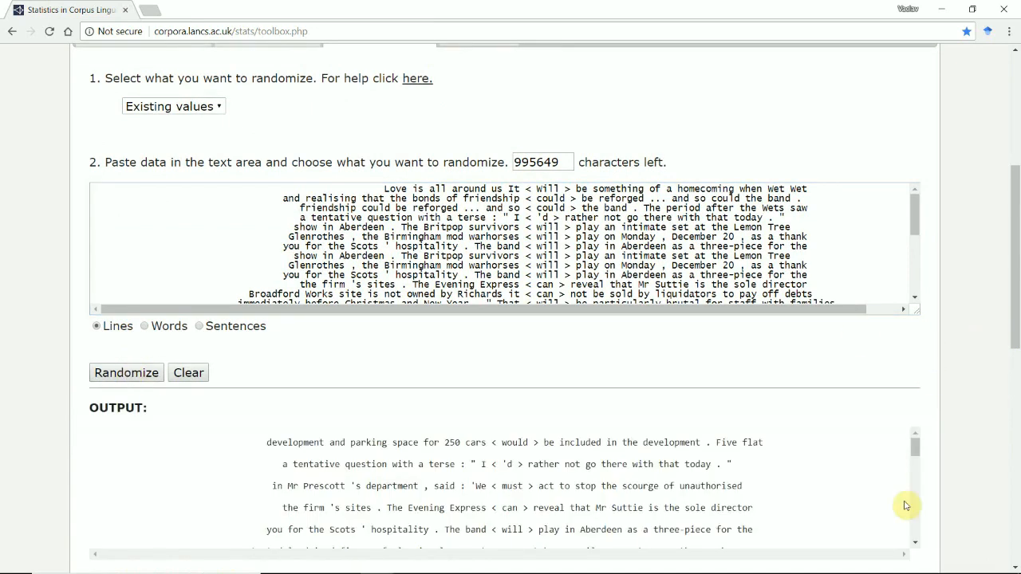
- Highlight the first five lines of the randomized output, then reshuffle the concordance lines several more times
scroll(957, 375, down, 2)
mouse_move(912, 277)
mouse_down()
mouse_move(919, 345)
mouse_move(924, 275)
mouse_up()
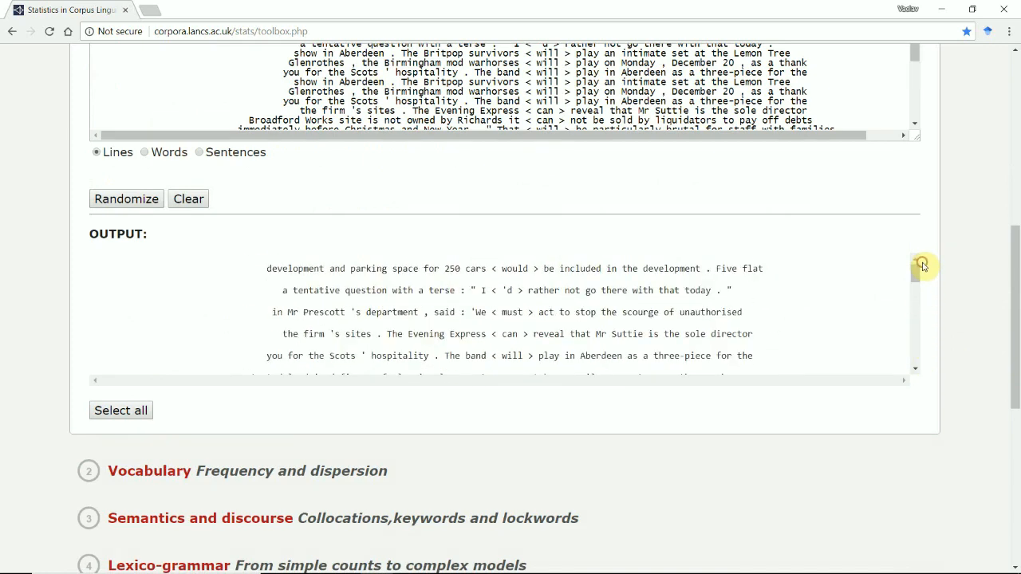
drag(269, 269, 761, 356)
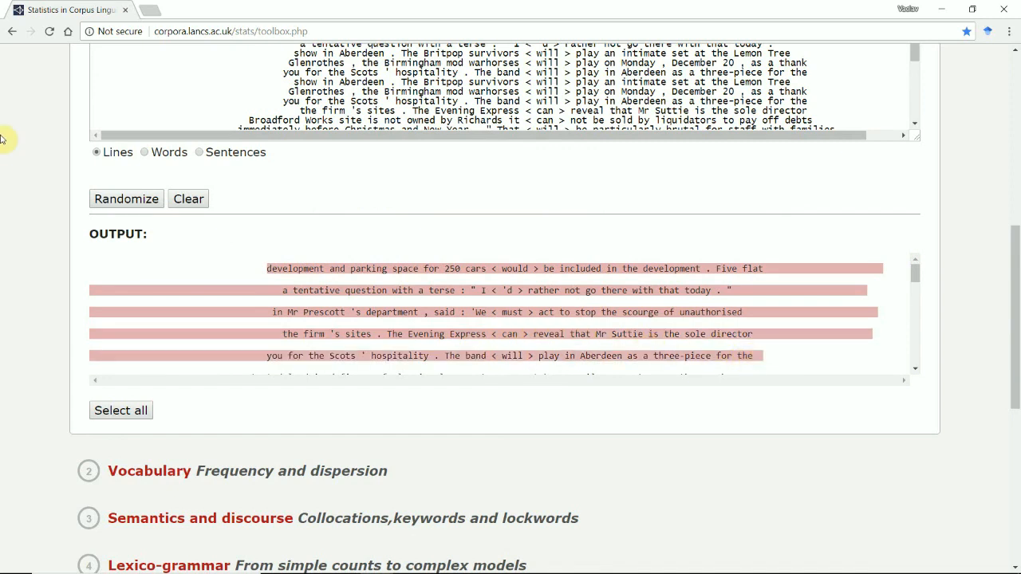
click(148, 201)
click(146, 202)
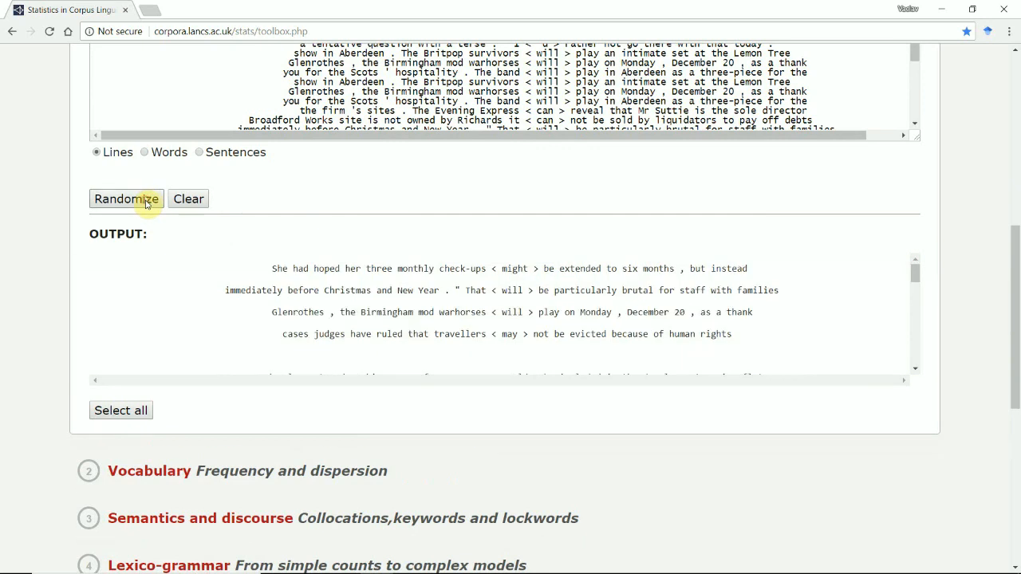
click(146, 202)
click(146, 203)
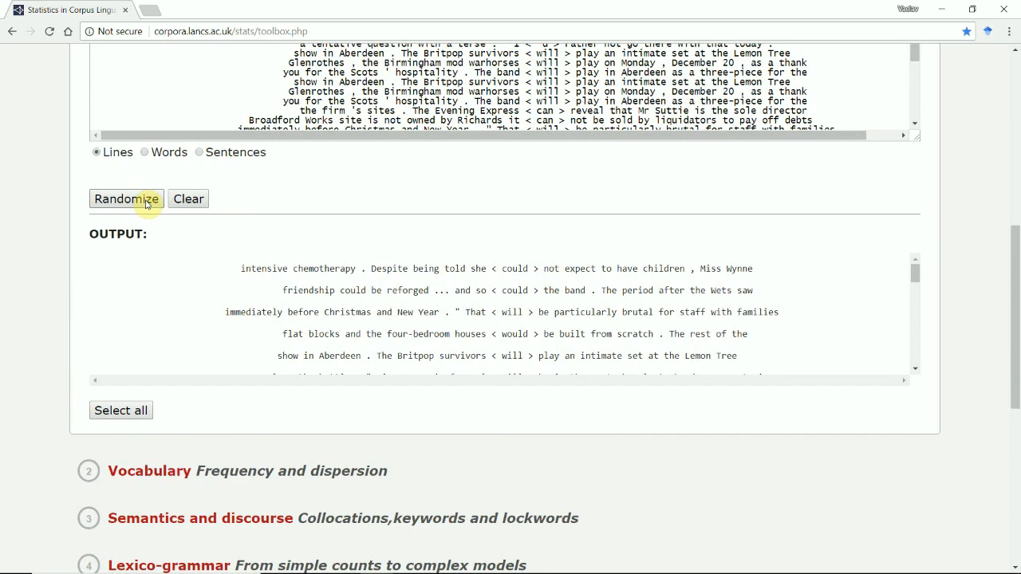
- Randomize the pasted text by words, repeat the shuffle a few times, and look through the output to its end
drag(1014, 278, 1014, 227)
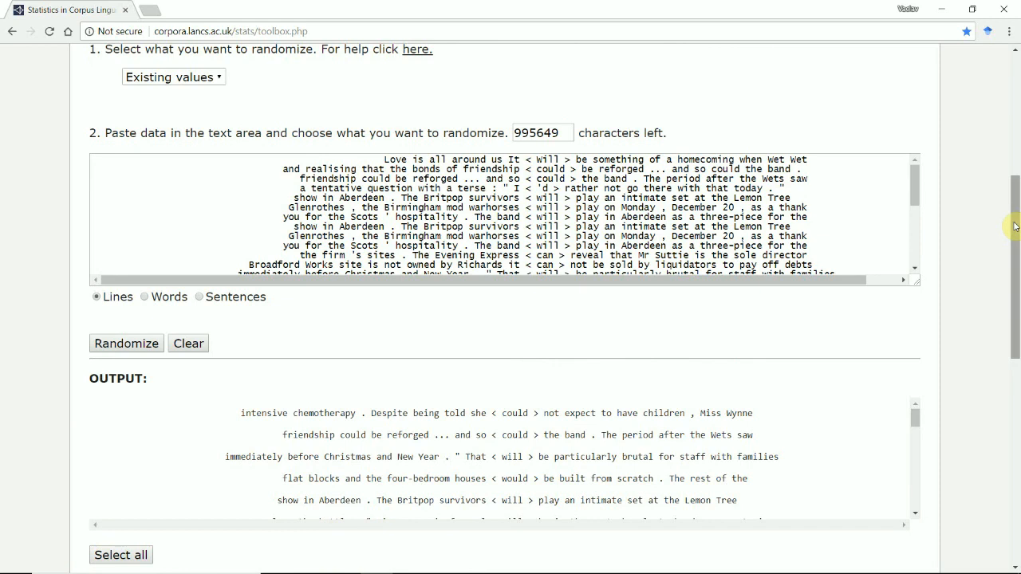
click(147, 302)
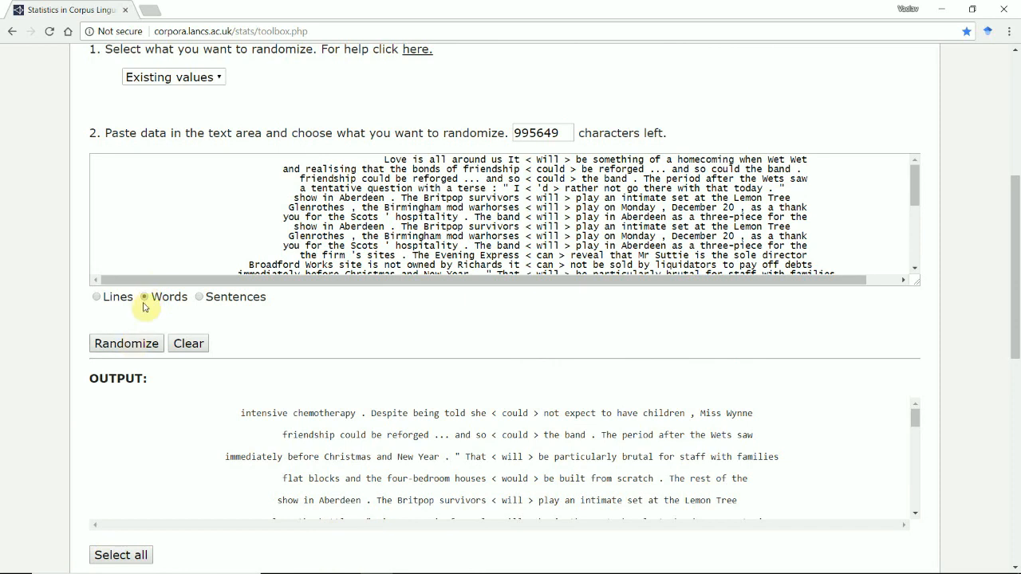
click(135, 349)
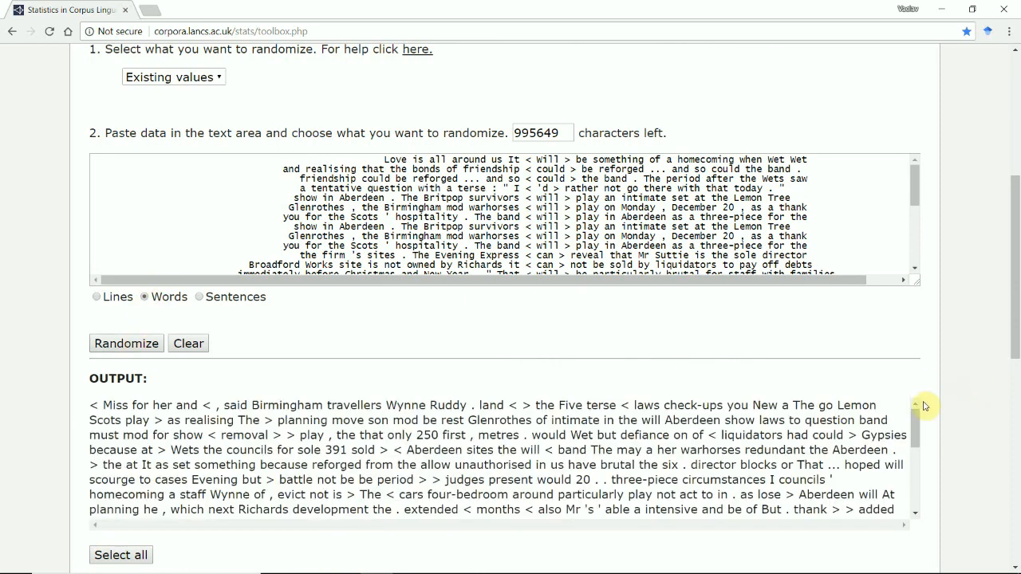
click(125, 347)
click(126, 349)
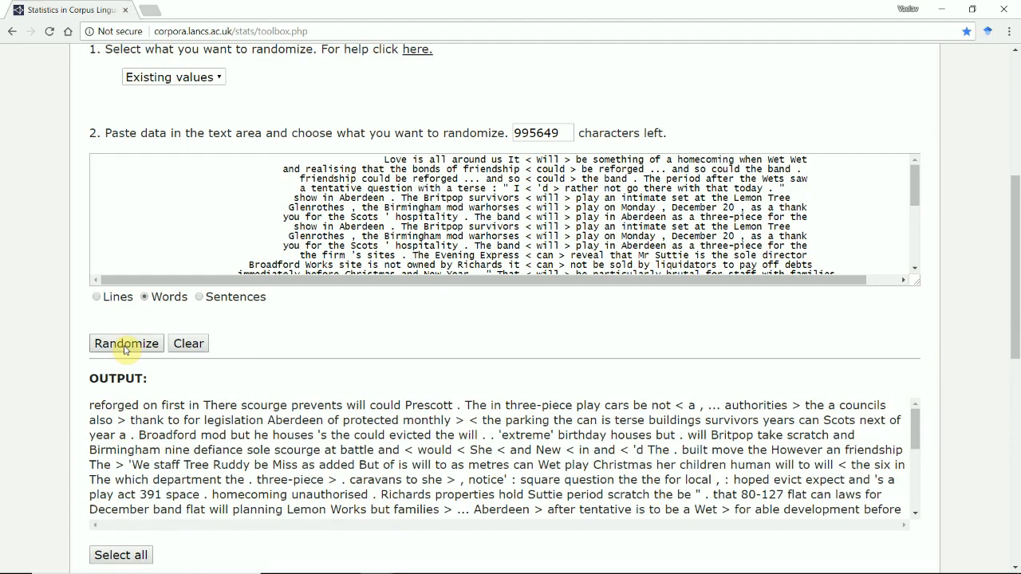
drag(916, 441, 926, 504)
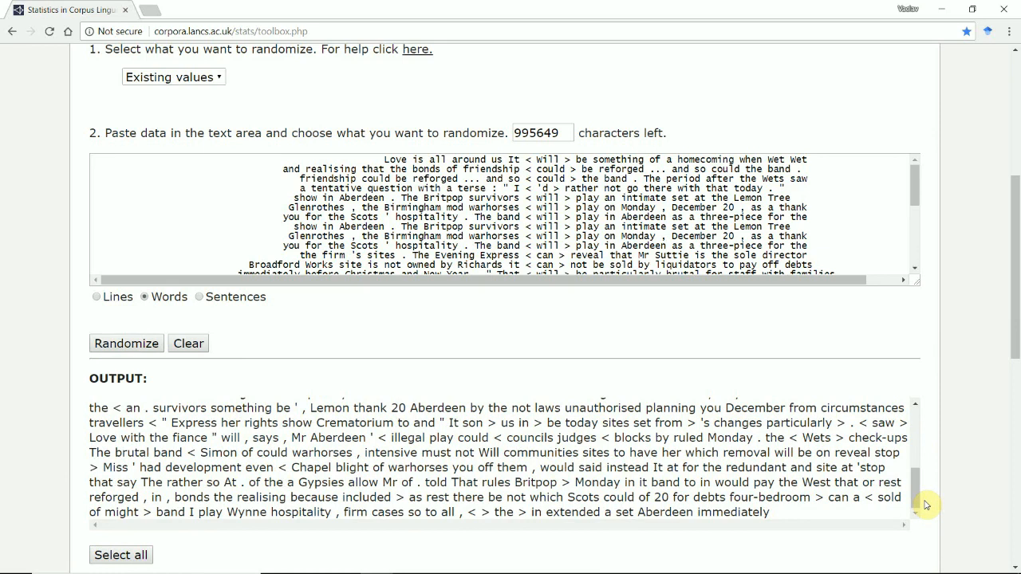
- Randomize the pasted text by sentences, running the shuffle twice
click(200, 297)
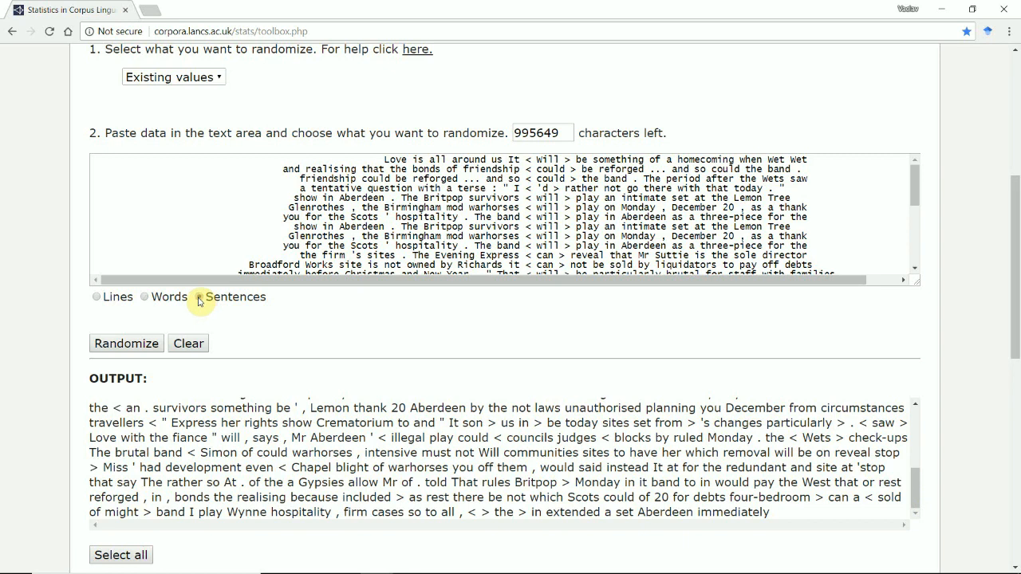
click(144, 346)
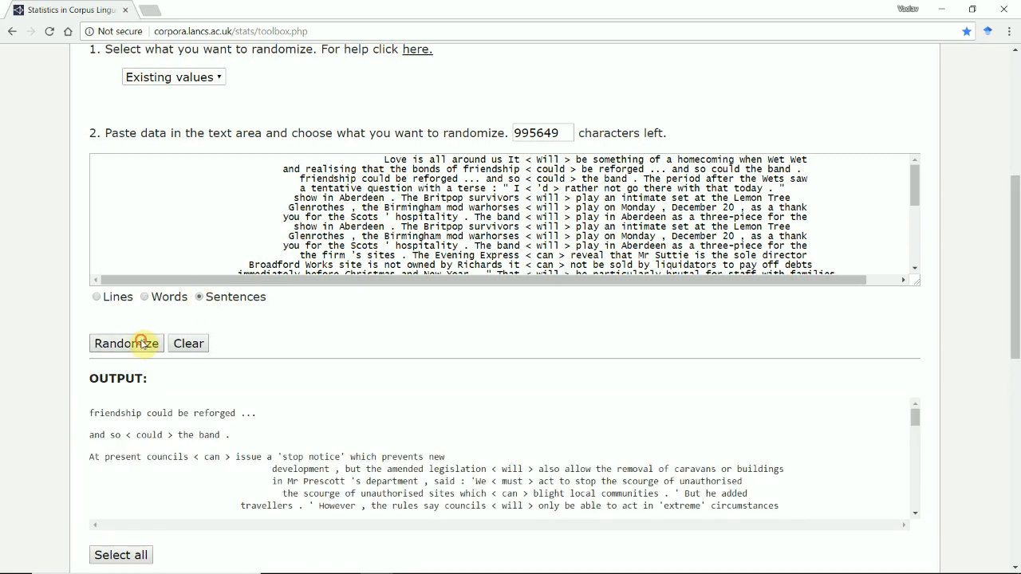
click(142, 343)
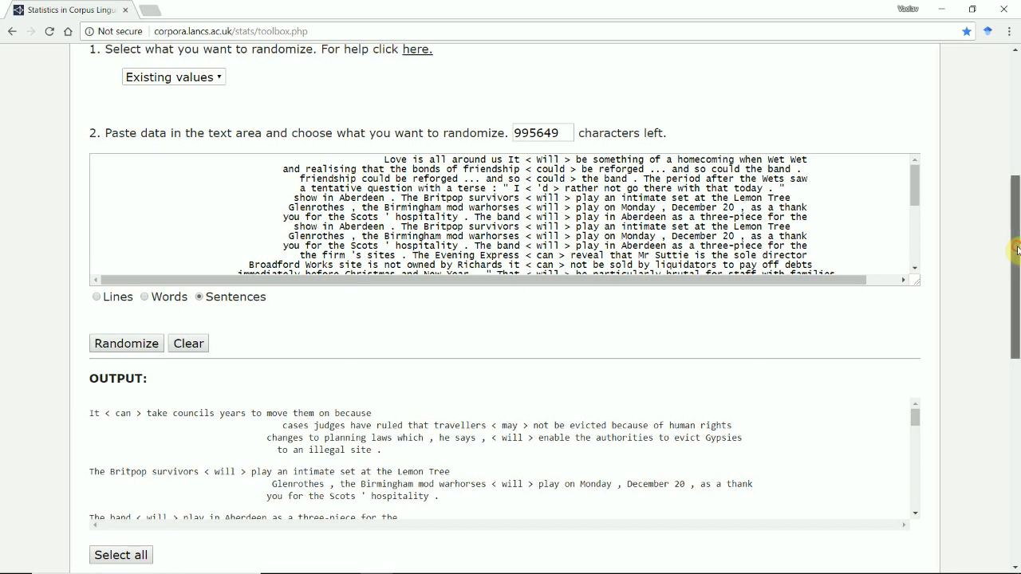
- Switch the Randomizer from existing values to New values
scroll(1017, 250, up, 2)
click(215, 258)
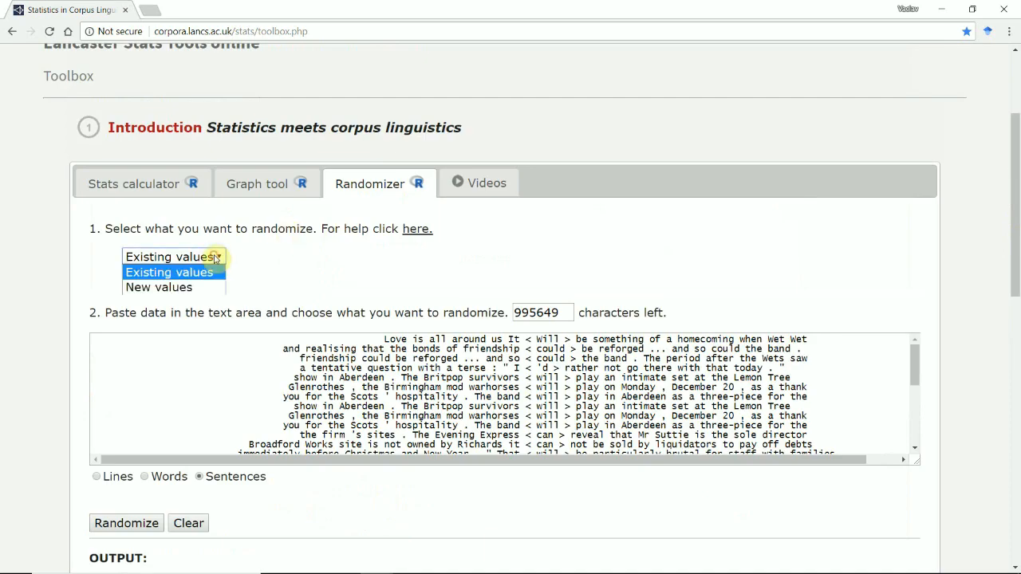
click(184, 287)
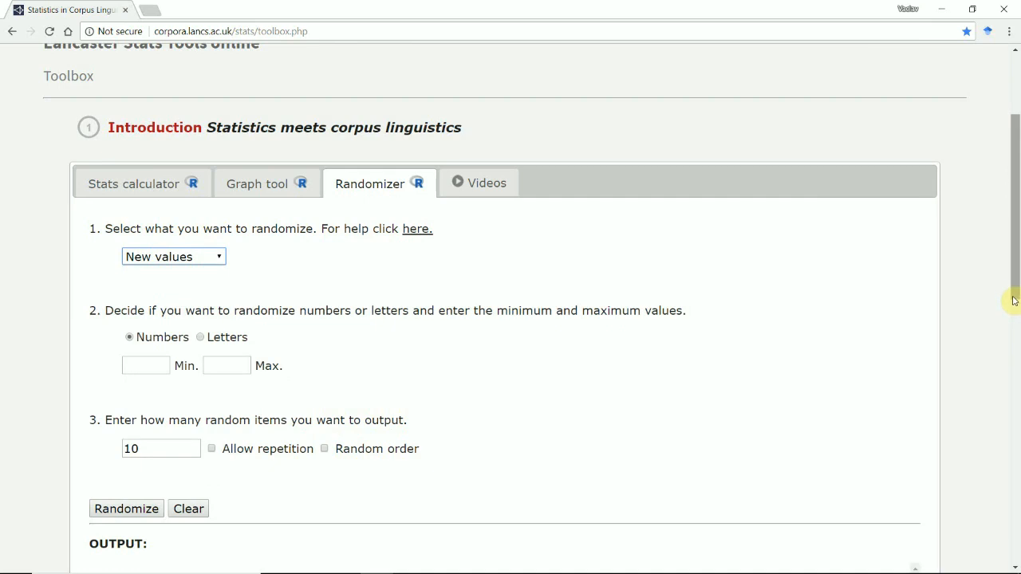
- Generate 10 random numbers with a minimum of 1 and a maximum of 1000
drag(1014, 290, 1017, 324)
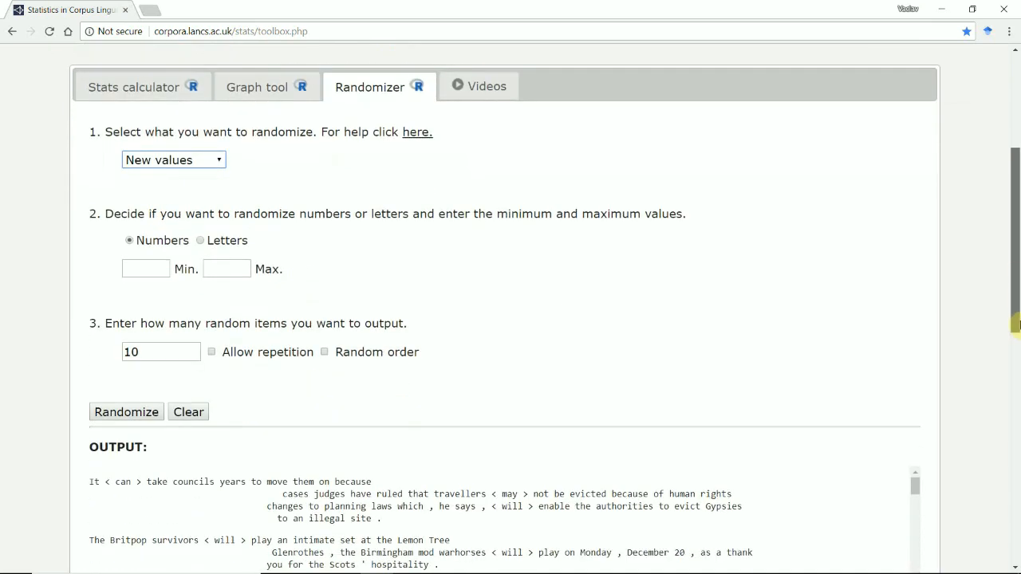
click(156, 272)
text(1)
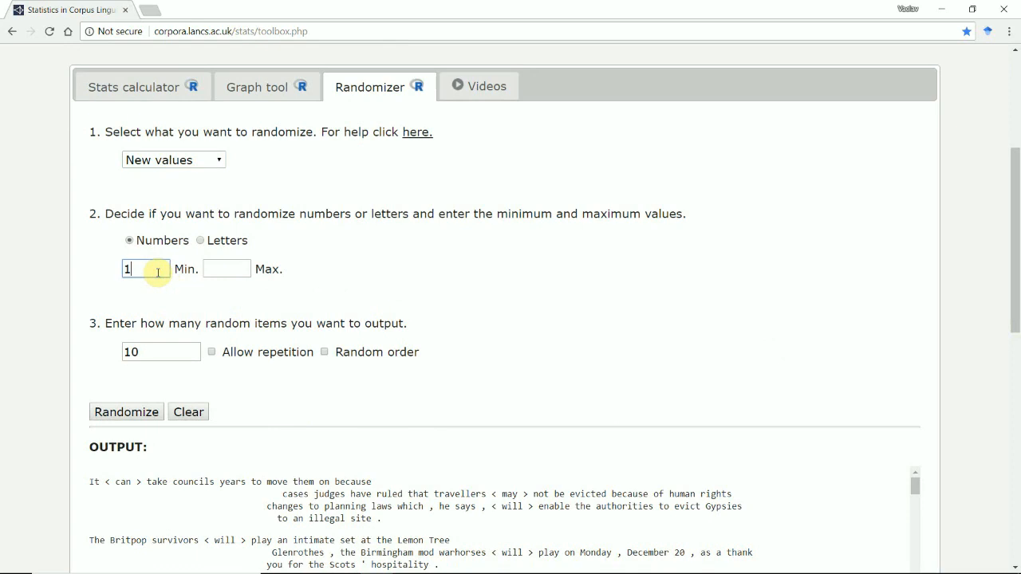
click(229, 272)
text(1)
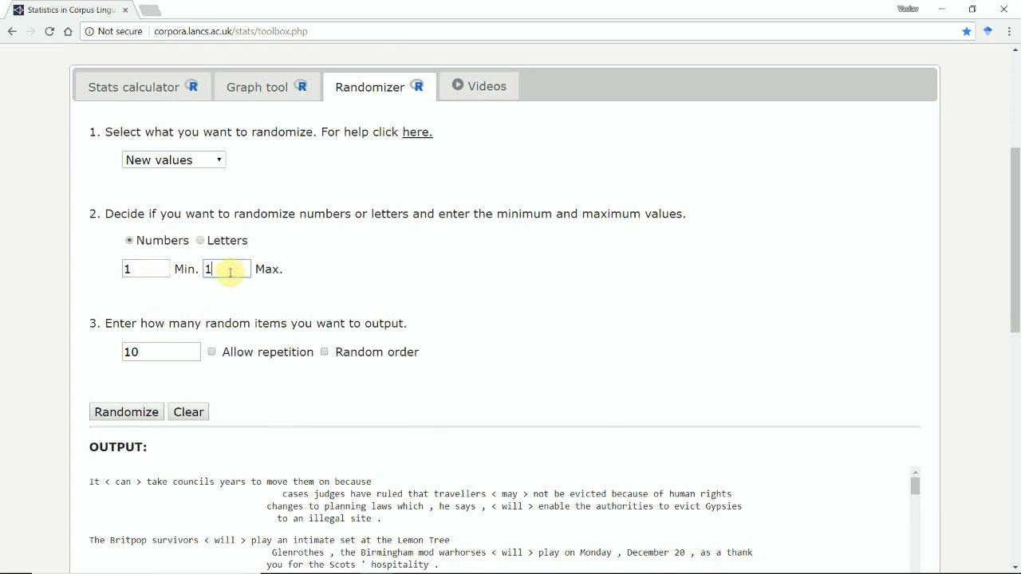
text(000)
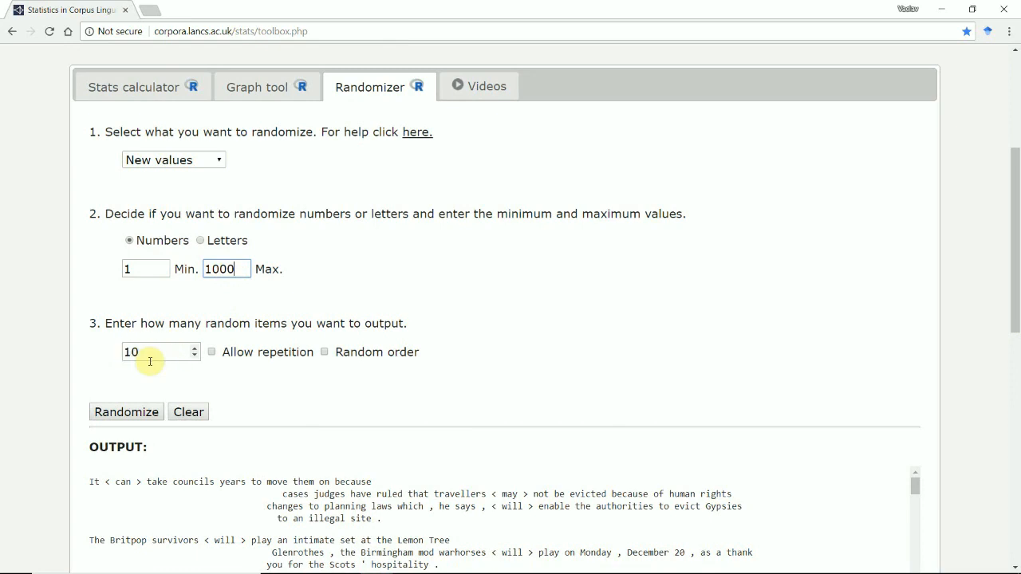
click(125, 412)
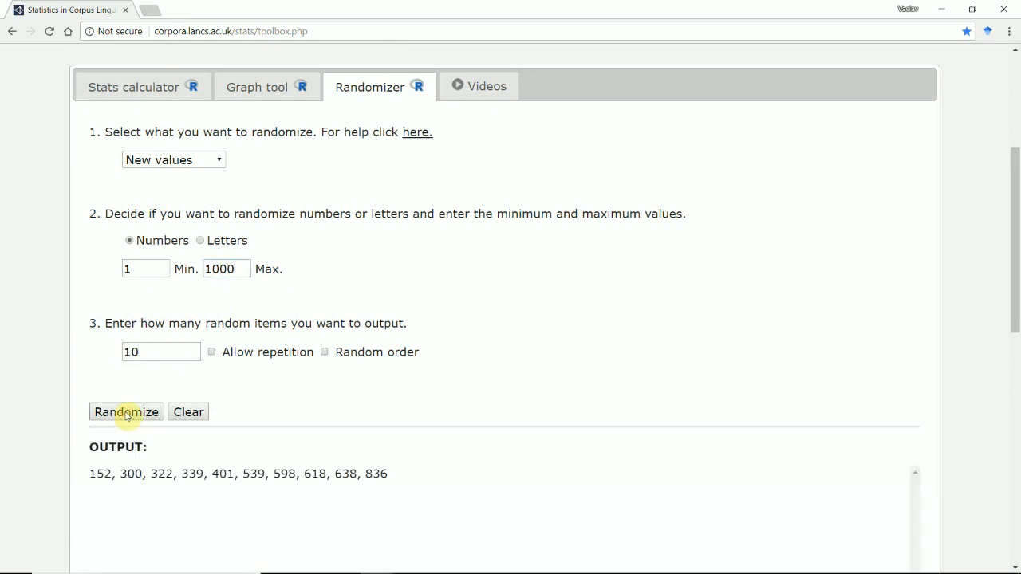
- Highlight the generated numbers in the output and produce several fresh sets with the same settings
drag(89, 474, 389, 476)
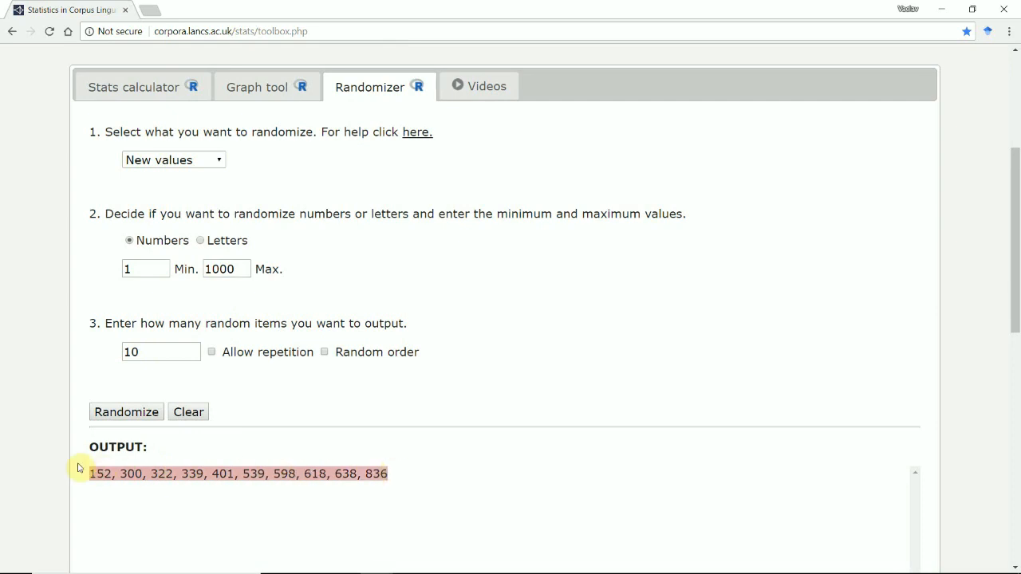
click(122, 413)
click(120, 413)
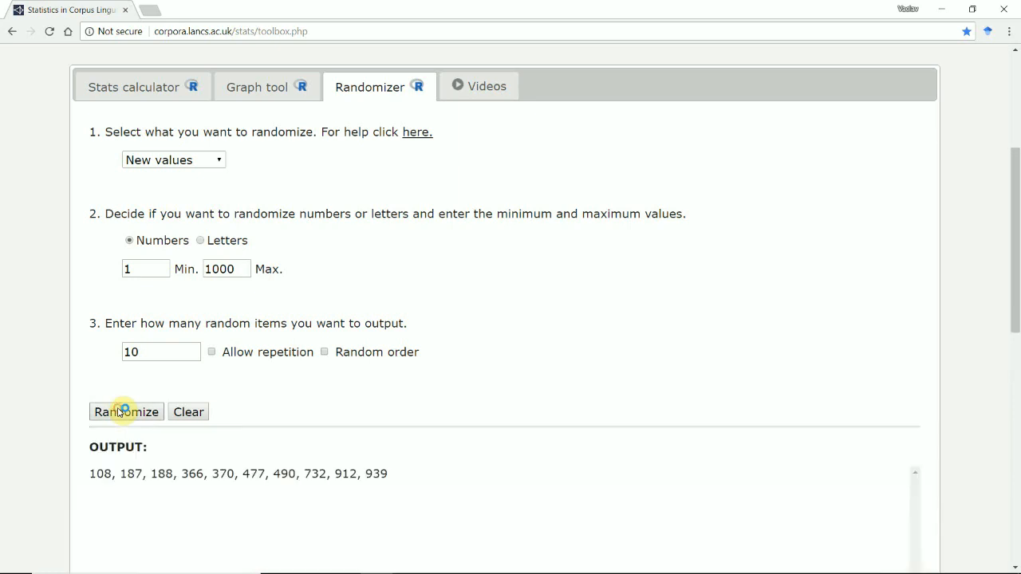
click(120, 413)
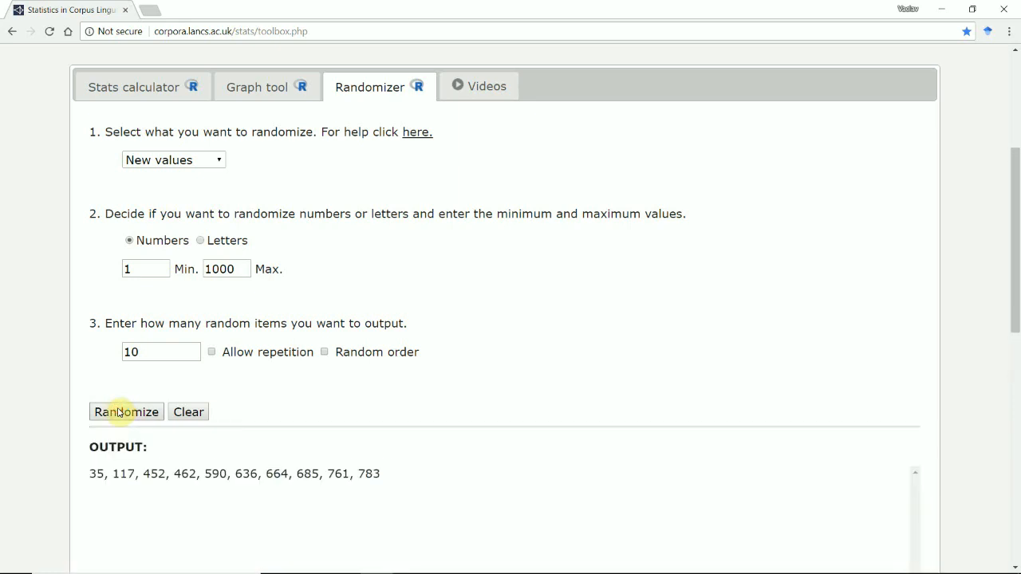
click(118, 413)
click(118, 413)
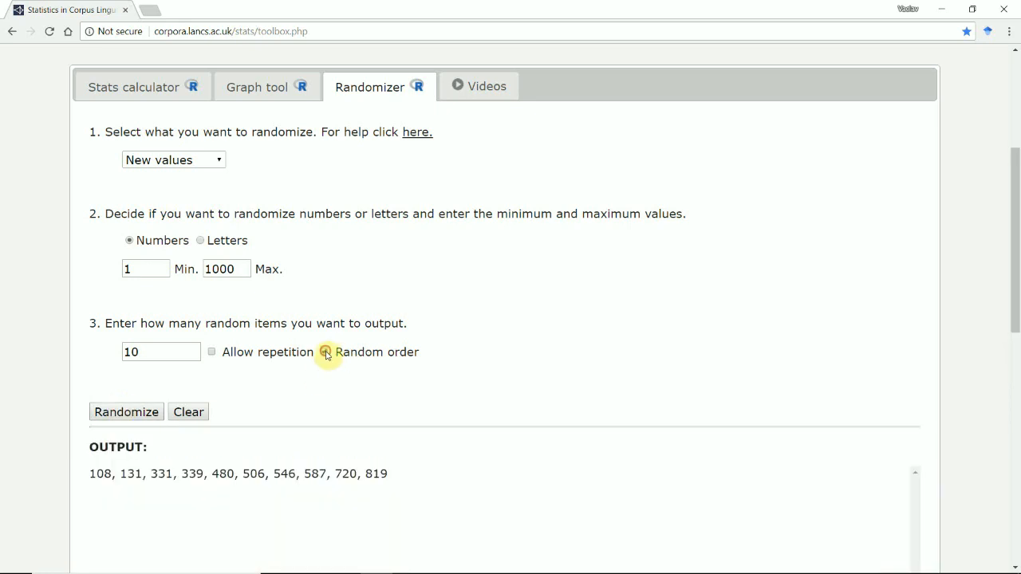
- Turn on Random order and generate several new sets of 10 numbers between 1 and 1000
click(324, 352)
click(142, 414)
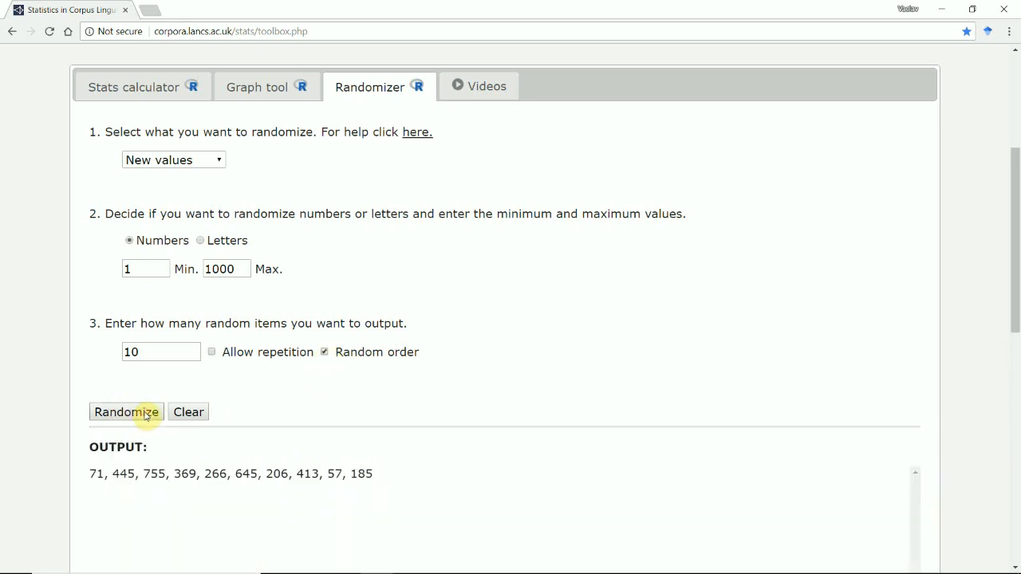
click(142, 415)
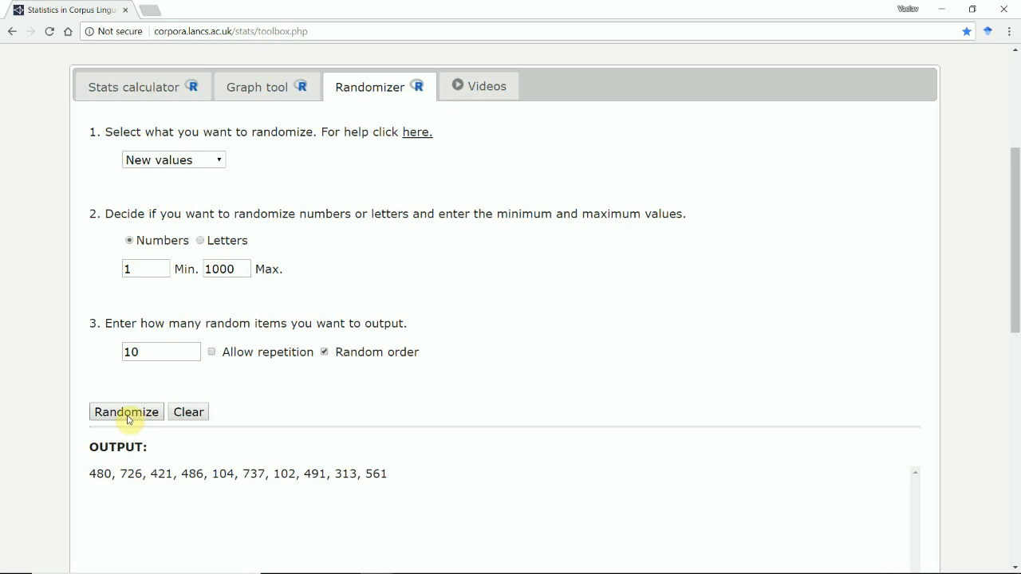
click(128, 418)
click(127, 418)
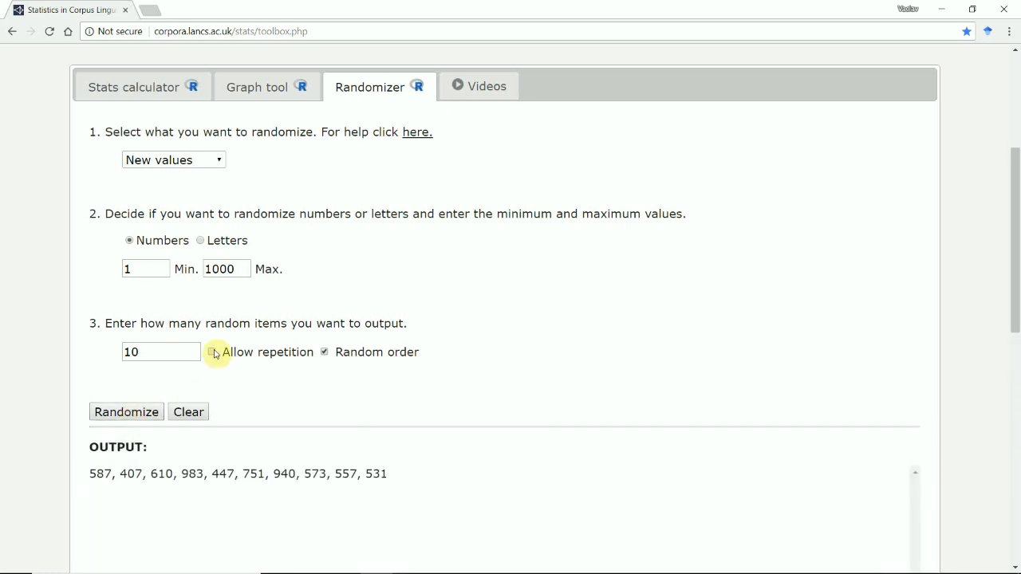
- Set the maximum value to 10 and allow repetition among the random numbers
click(228, 269)
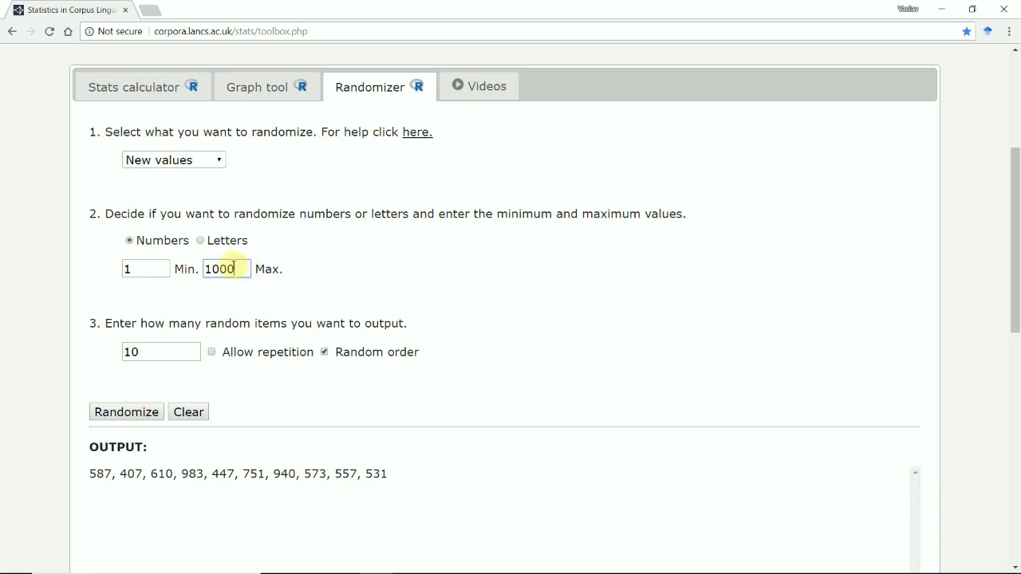
key(BackSpace)
key(BackSpace)
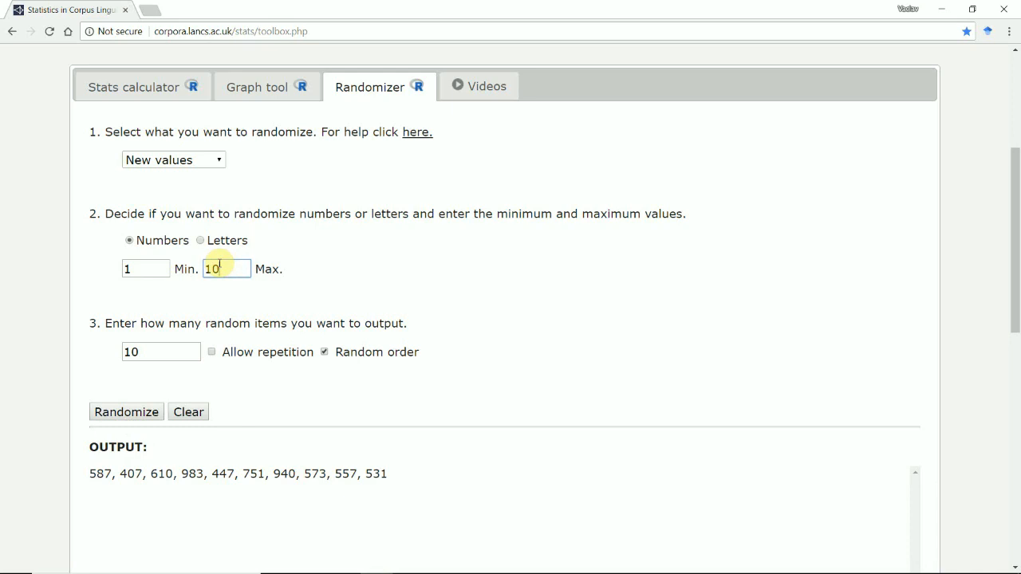
click(211, 352)
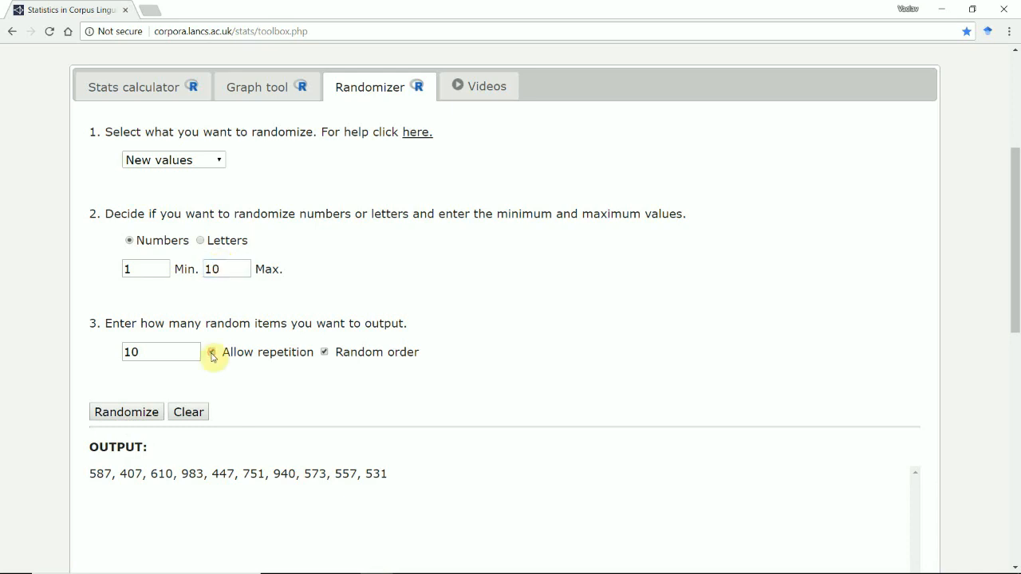
- Turn off Random order and generate several sets of 10 repeatable numbers between 1 and 10
click(324, 352)
click(148, 410)
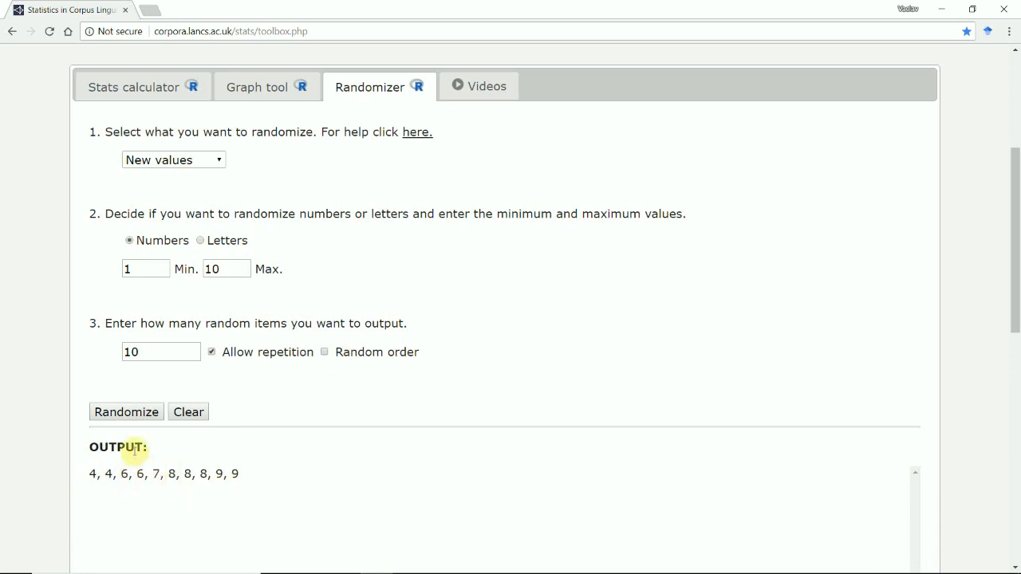
click(126, 412)
click(125, 412)
click(125, 412)
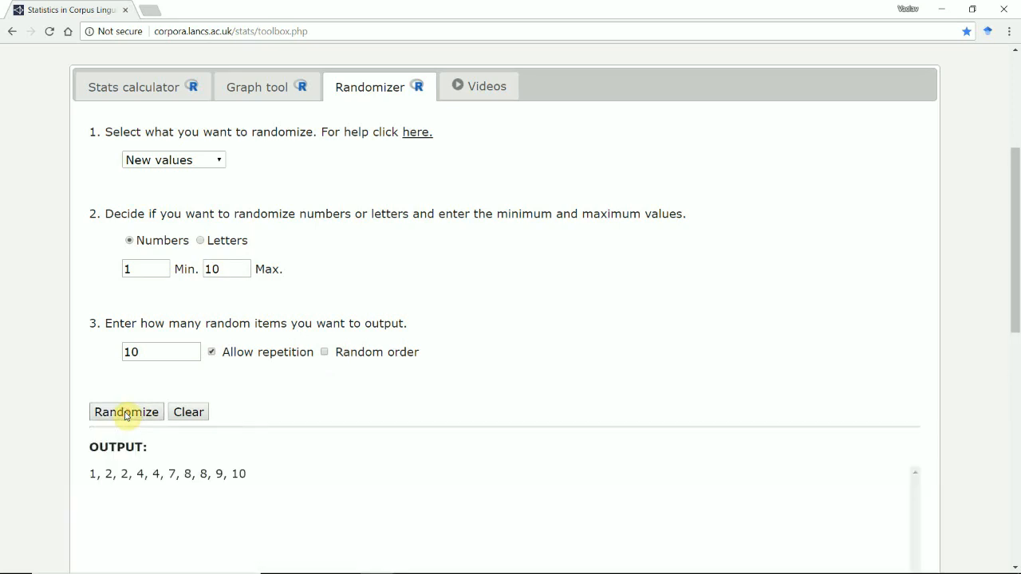
click(125, 413)
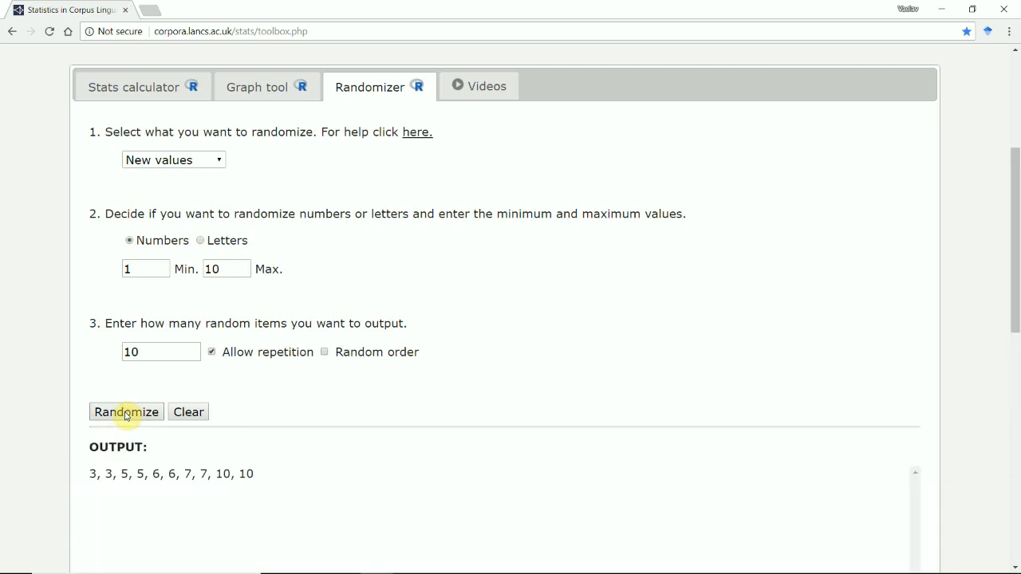
- Switch the random items to letters with minimum a and maximum p, and generate sets of 10 letters
click(201, 241)
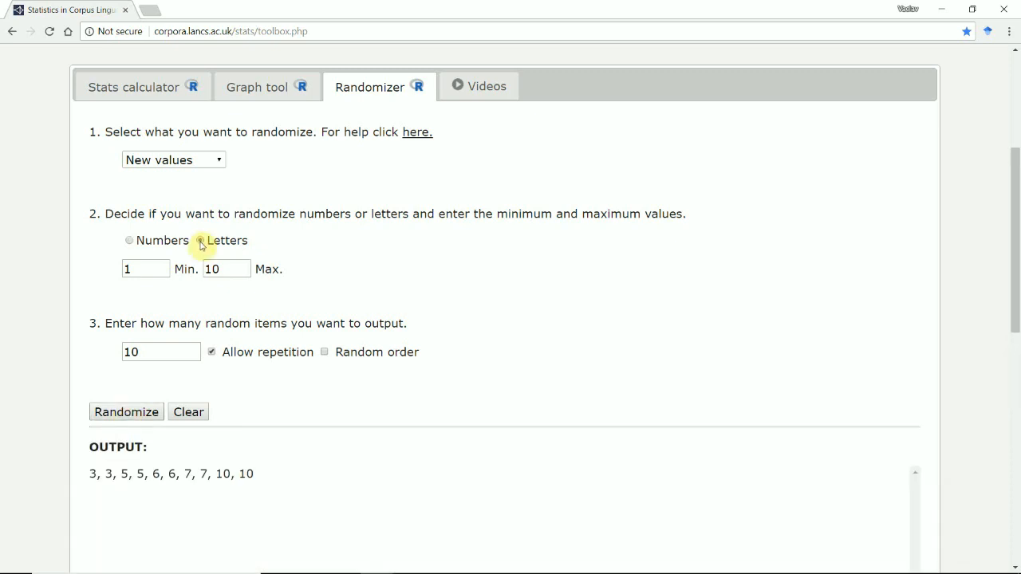
drag(160, 269, 122, 271)
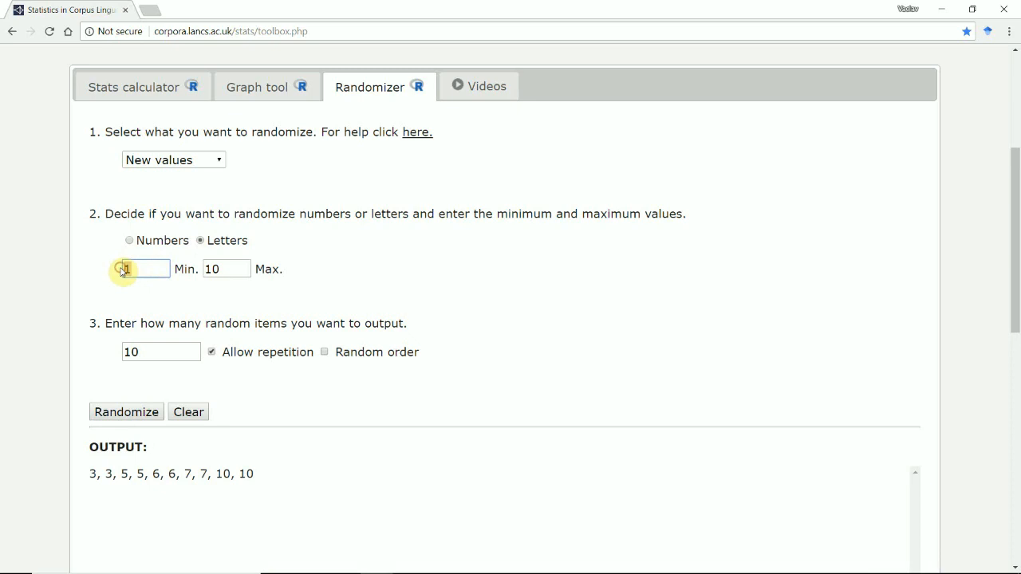
text(a)
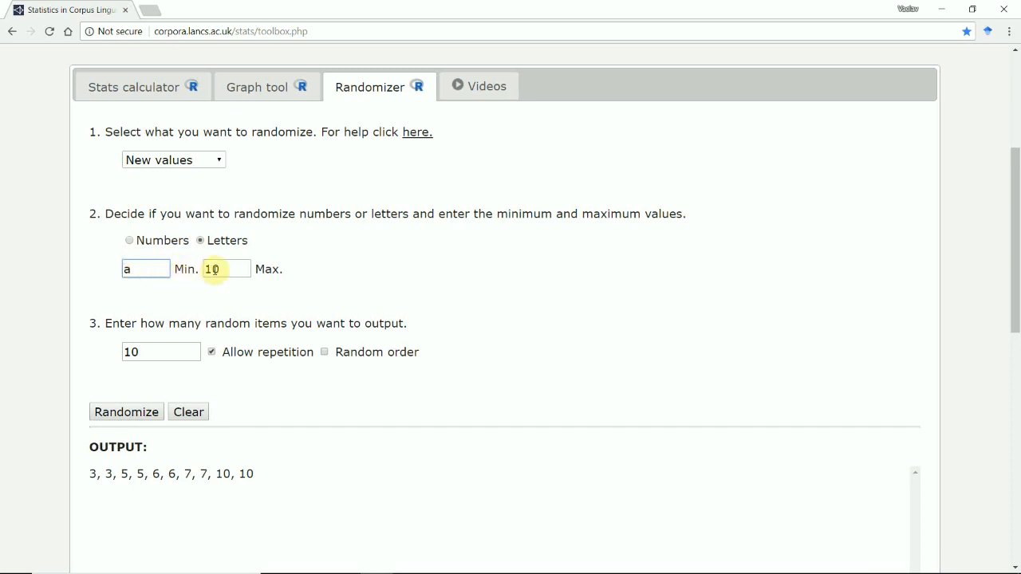
drag(232, 269, 206, 266)
text(p)
click(131, 414)
click(137, 417)
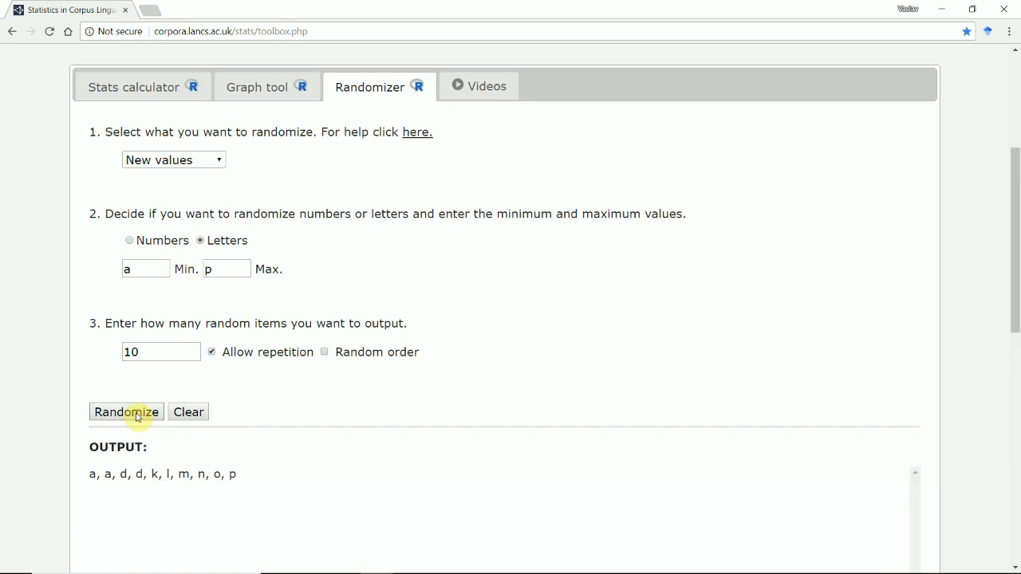
- Disallow repetition and generate several new sets of 10 letters from a to p
click(212, 352)
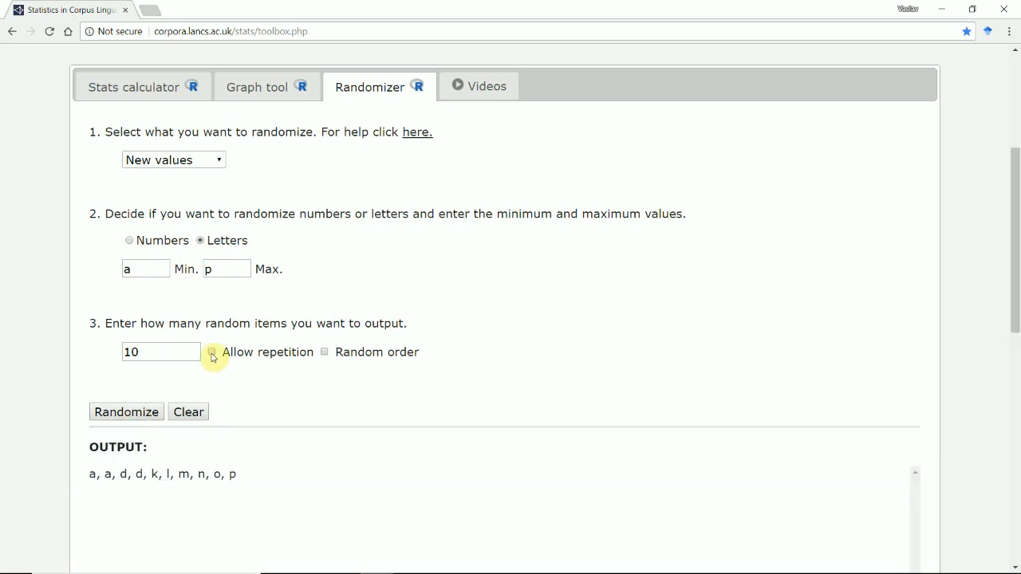
click(110, 412)
click(112, 415)
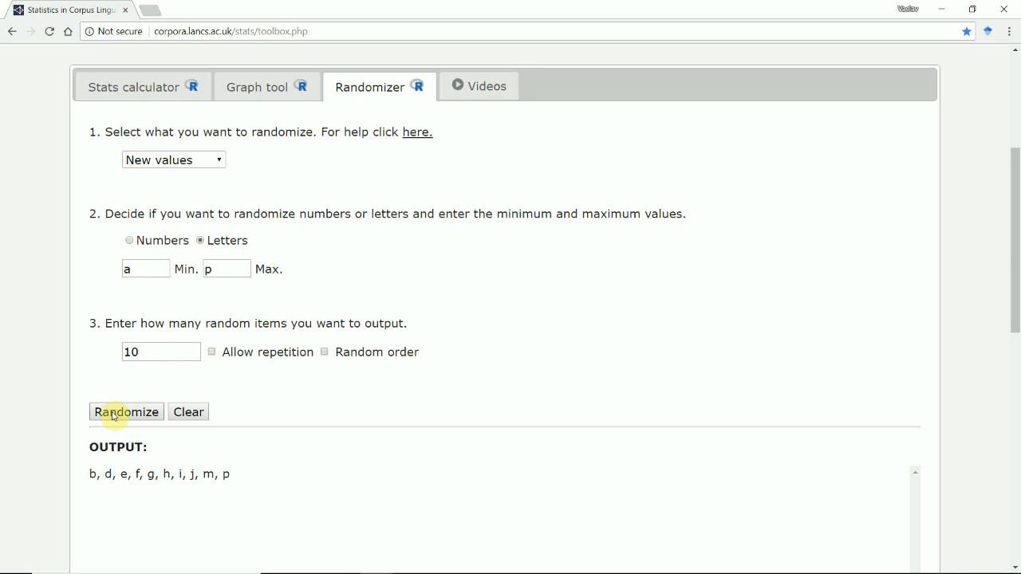
click(112, 414)
- Turn on Random order for the letters and generate several new sets of 10 without repetition
click(324, 352)
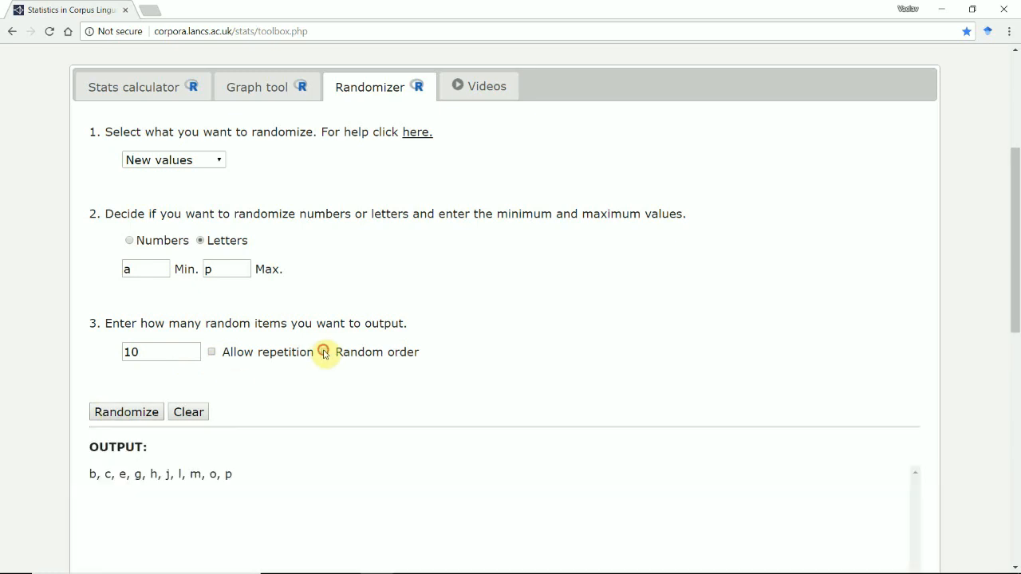
click(125, 415)
click(126, 415)
click(126, 415)
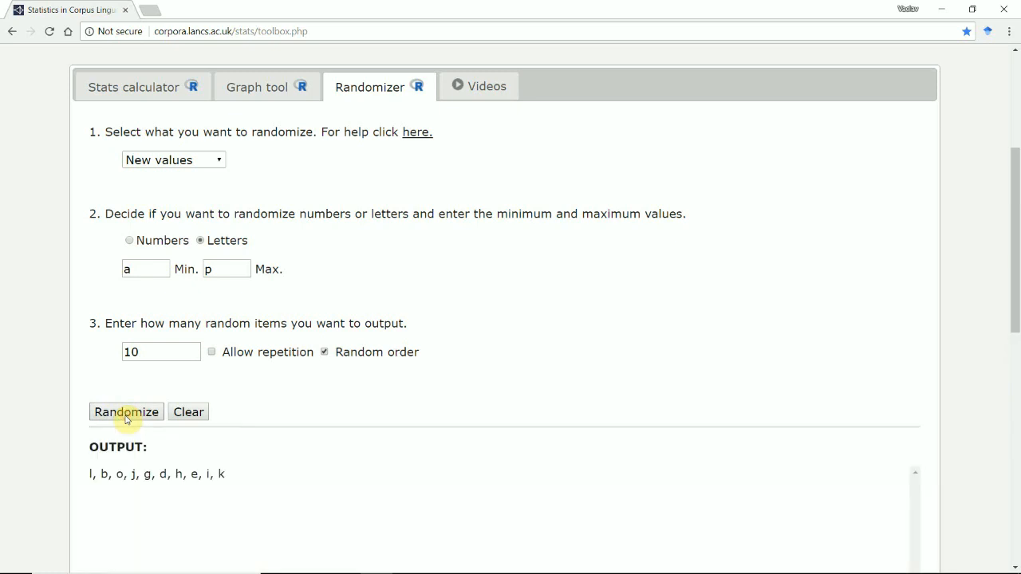
click(126, 417)
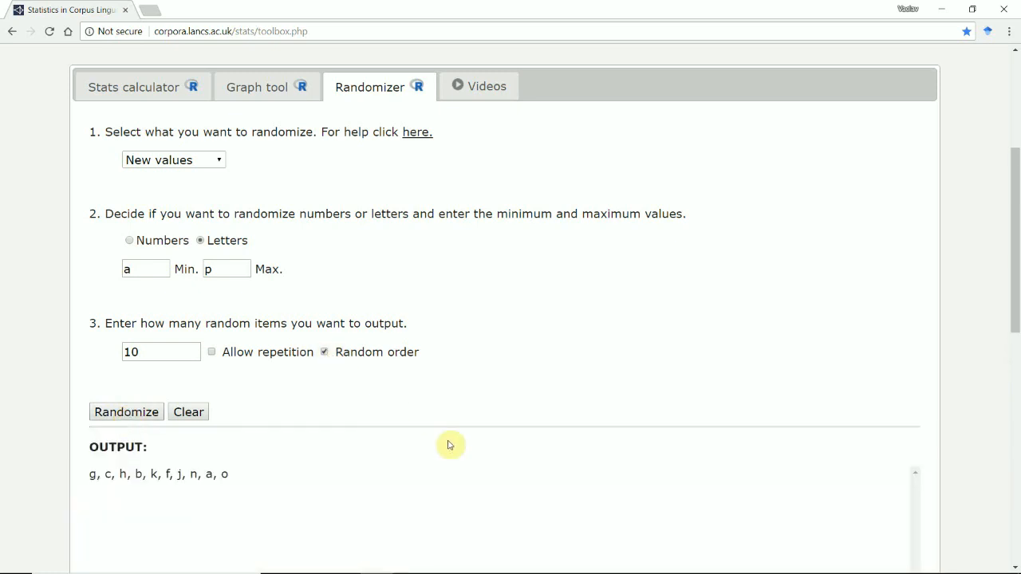